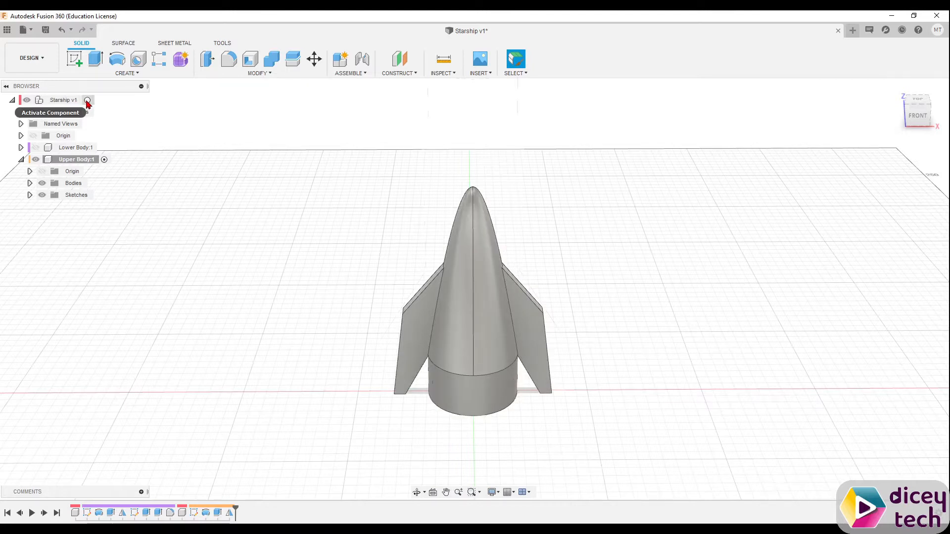
# Activate the top-level Starship component and show the Lower Body component.
pyautogui.click(88, 101)
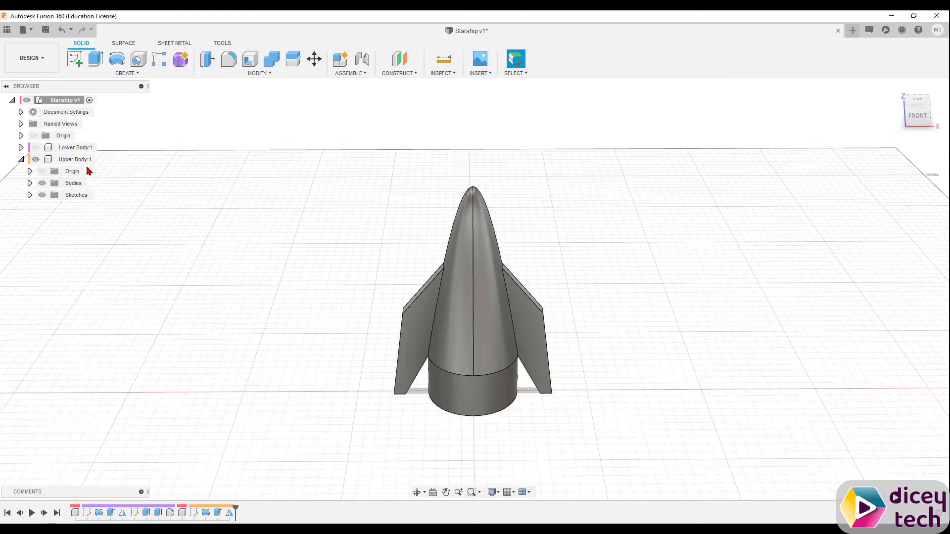
pyautogui.click(36, 147)
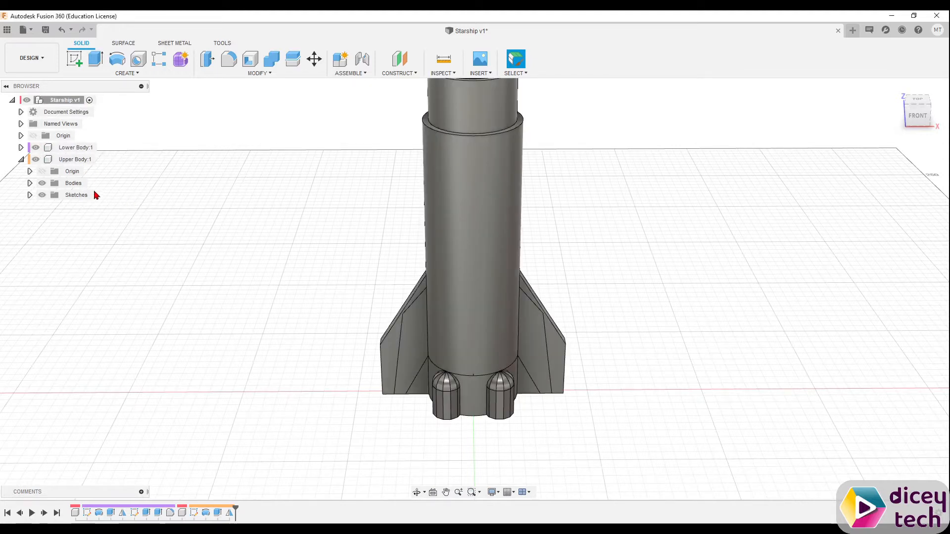
# Move the Upper Body component -85 mm along X so it stands beside the Lower Body.
pyautogui.rightClick(77, 159)
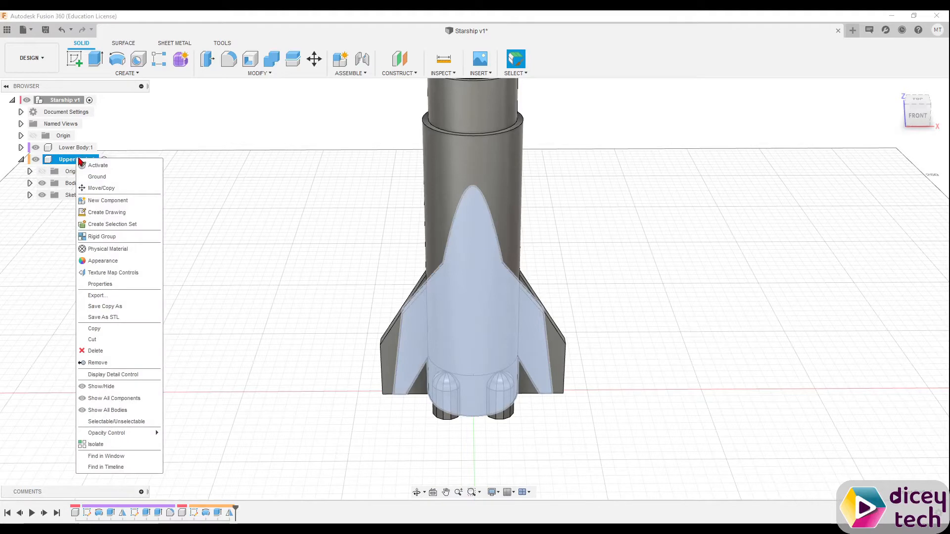
pyautogui.click(122, 190)
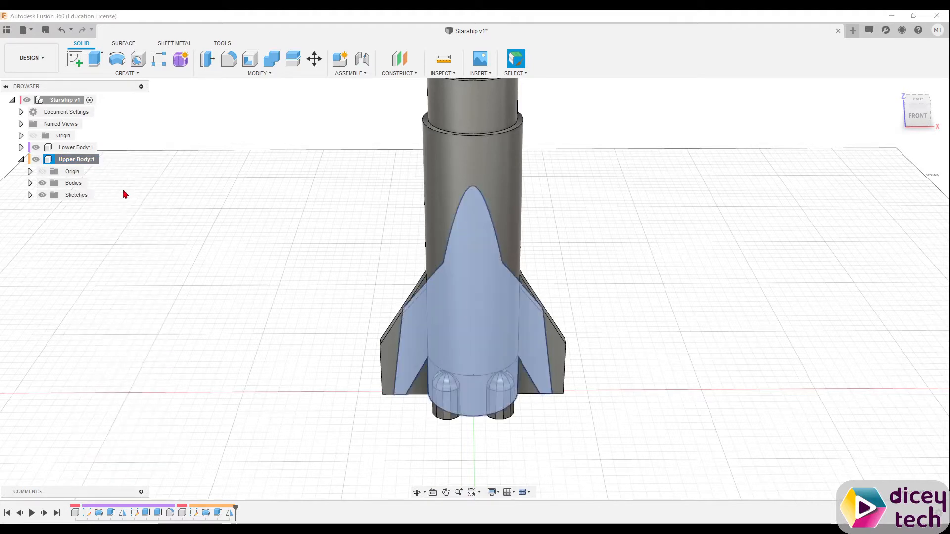
pyautogui.moveTo(501, 323); pyautogui.dragTo(303, 320)
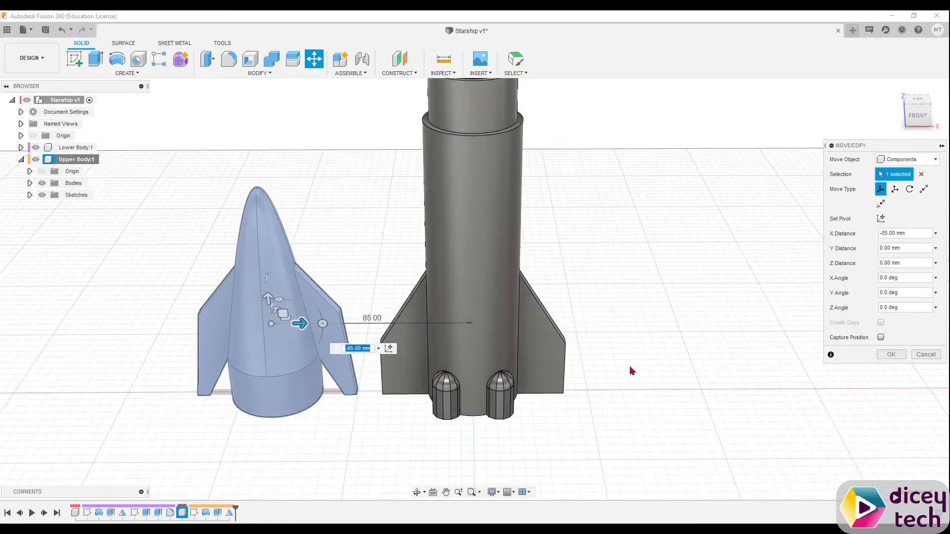
pyautogui.click(902, 355)
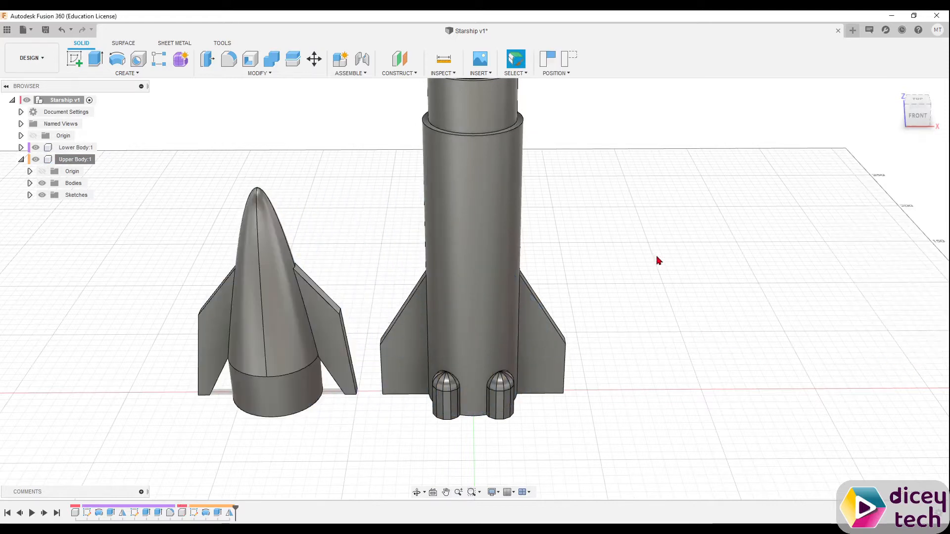
# Start a fillet and select the sloped and vertical outer edges of both Upper Body fins.
pyautogui.scroll(-1, 659, 260)
pyautogui.moveTo(633, 234); pyautogui.dragTo(642, 254, button='middle')
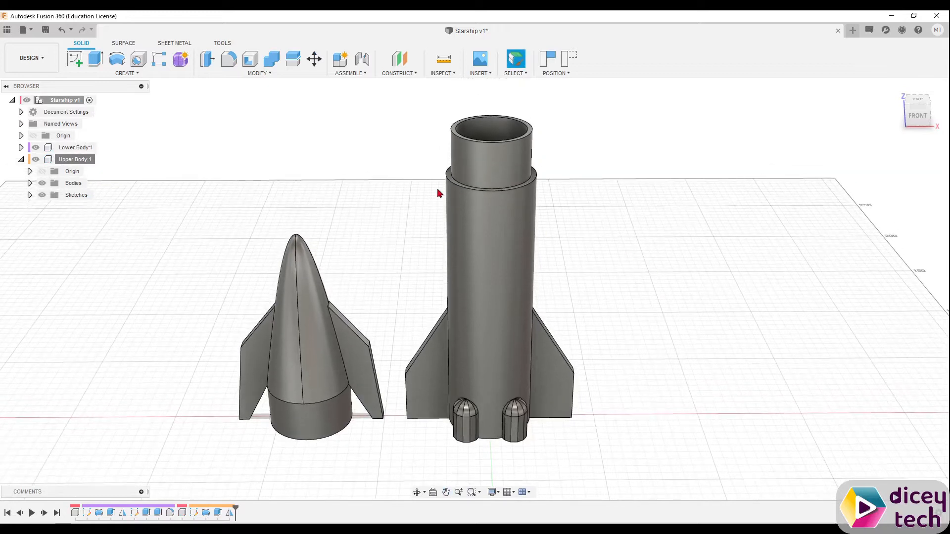
pyautogui.click(229, 59)
pyautogui.keyDown('shift'); pyautogui.moveTo(229, 340); pyautogui.dragTo(300, 296, button='middle'); pyautogui.keyUp('shift')
pyautogui.scroll(2, 301, 297)
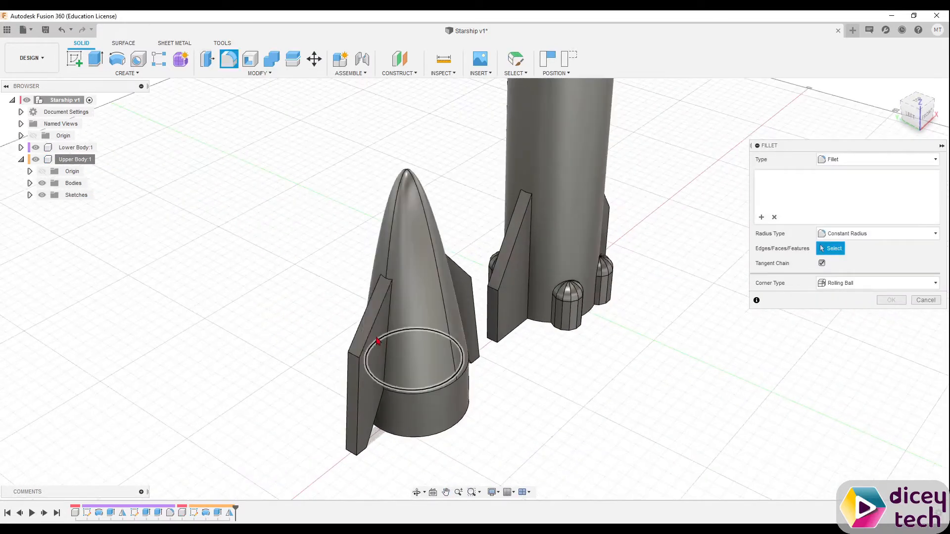
pyautogui.click(370, 340)
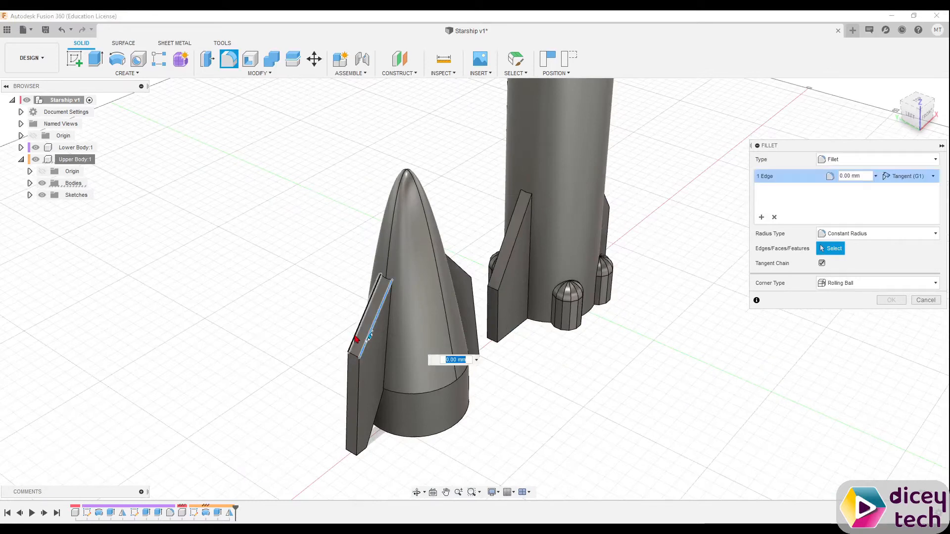
pyautogui.click(348, 376)
pyautogui.click(359, 376)
pyautogui.keyDown('shift'); pyautogui.moveTo(639, 377); pyautogui.dragTo(518, 242, button='middle'); pyautogui.keyUp('shift')
pyautogui.click(517, 243)
pyautogui.click(530, 242)
pyautogui.click(526, 275)
pyautogui.click(535, 277)
# Add the sloped and vertical outer edges of both Lower Body fins to the fillet selection.
pyautogui.moveTo(561, 398); pyautogui.dragTo(411, 327, button='middle')
pyautogui.click(507, 275)
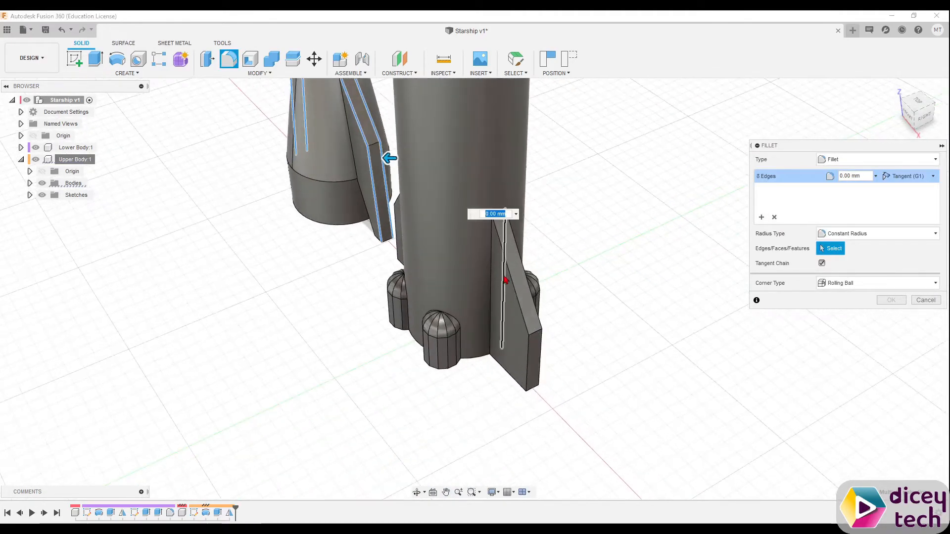
pyautogui.click(525, 277)
pyautogui.click(540, 354)
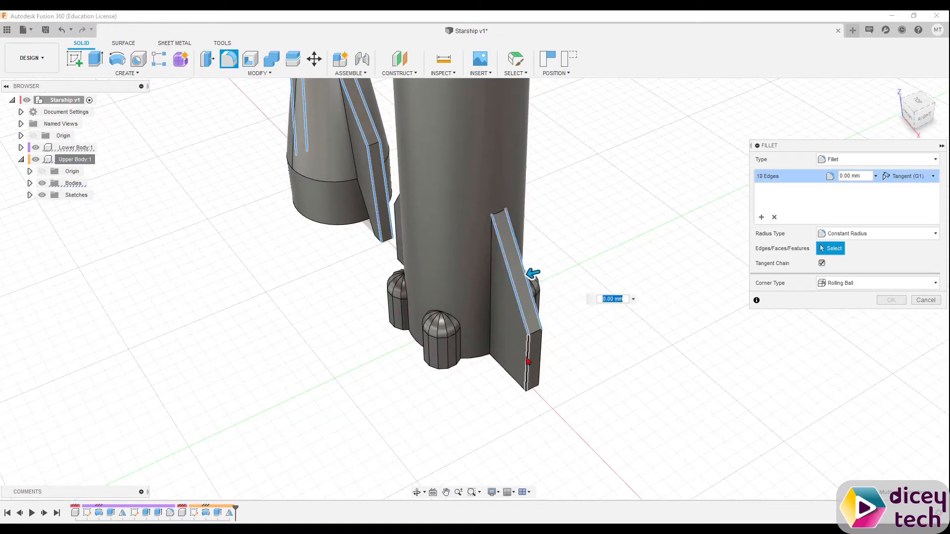
pyautogui.click(528, 359)
pyautogui.click(540, 357)
pyautogui.keyDown('shift'); pyautogui.moveTo(282, 381); pyautogui.dragTo(470, 386, button='middle'); pyautogui.keyUp('shift')
pyautogui.moveTo(376, 364); pyautogui.dragTo(384, 371, button='middle')
pyautogui.click(363, 322)
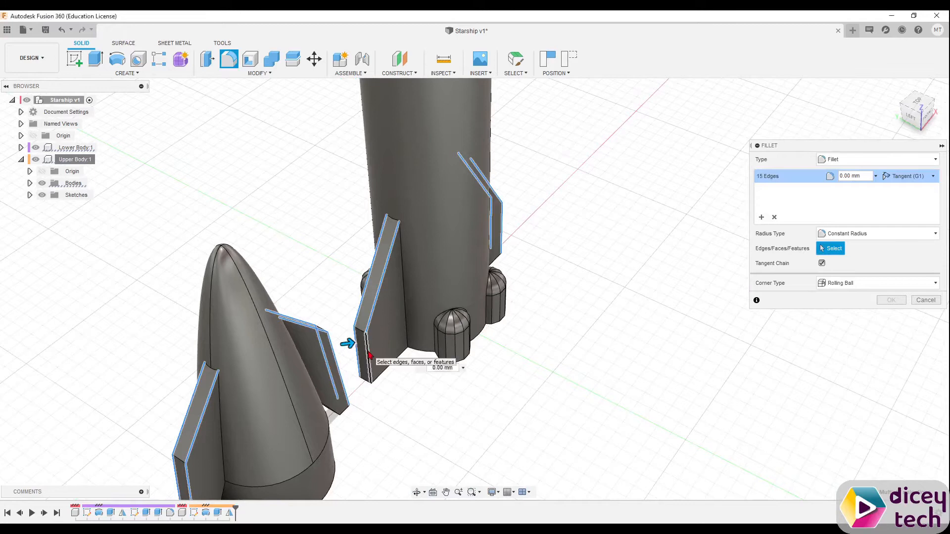
# Set the fillet radius to 2.5 mm and apply it to the selected fin edges.
pyautogui.scroll(-2, 383, 407)
pyautogui.keyDown('shift'); pyautogui.moveTo(385, 419); pyautogui.dragTo(350, 403, button='middle'); pyautogui.keyUp('shift')
pyautogui.write('2.5')
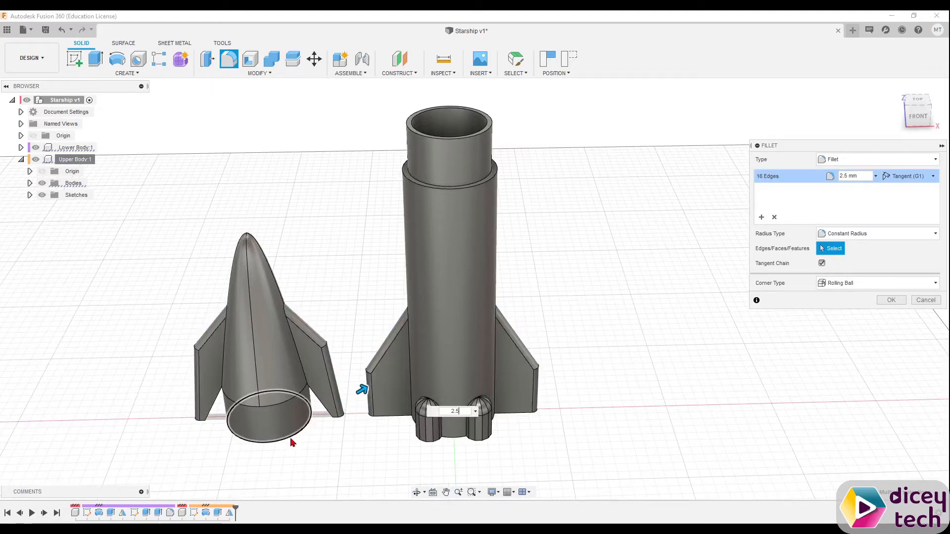
pyautogui.moveTo(251, 457); pyautogui.dragTo(324, 434, button='middle')
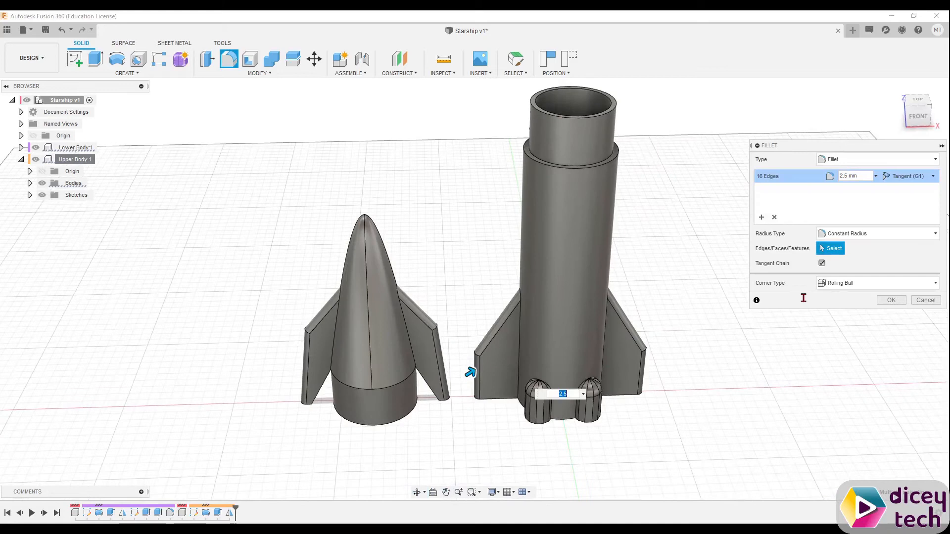
pyautogui.click(890, 299)
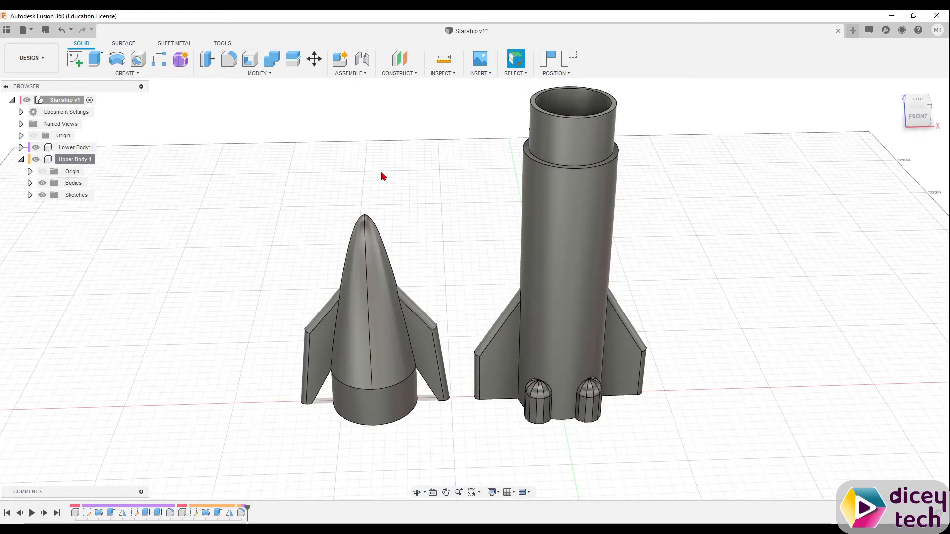
# Capture the moved position and joint the Upper Body's open bottom rim to the shoulder below the Lower Body's neck.
pyautogui.click(357, 75)
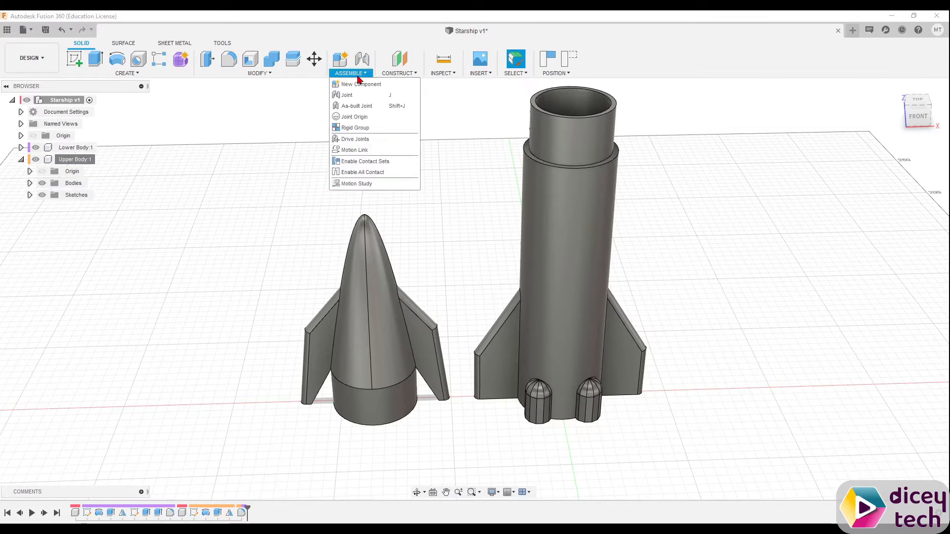
pyautogui.click(365, 96)
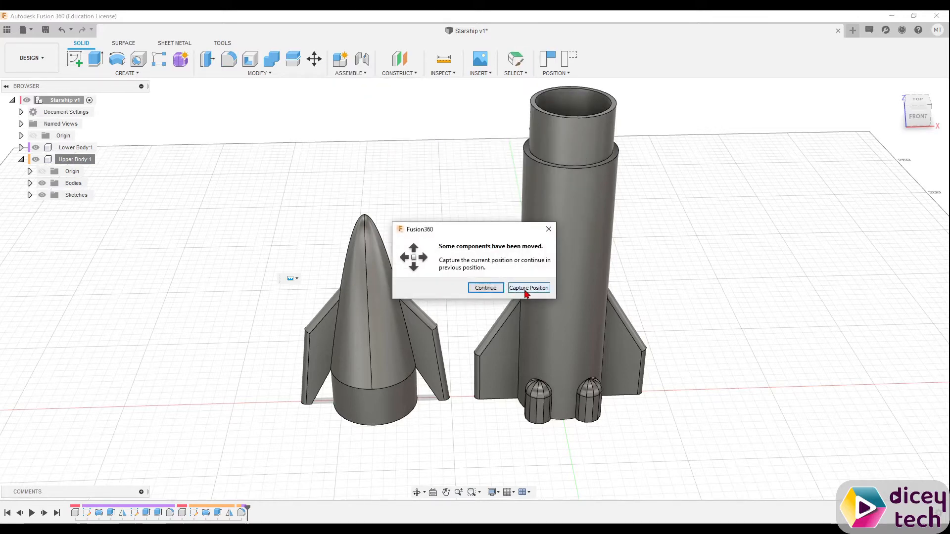
pyautogui.click(527, 288)
pyautogui.keyDown('shift'); pyautogui.moveTo(426, 420); pyautogui.dragTo(424, 354, button='middle'); pyautogui.keyUp('shift')
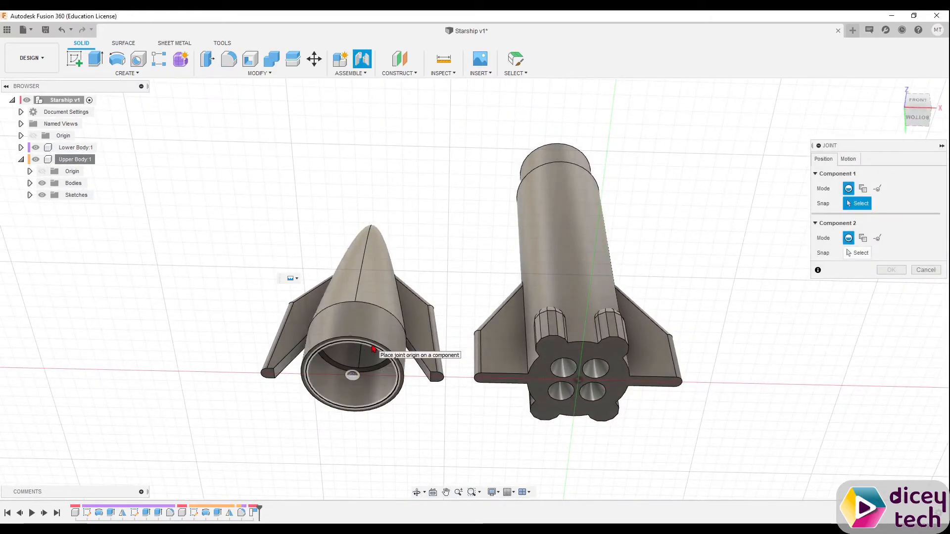
pyautogui.click(373, 348)
pyautogui.keyDown('shift'); pyautogui.moveTo(688, 151); pyautogui.dragTo(678, 242, button='middle'); pyautogui.keyUp('shift')
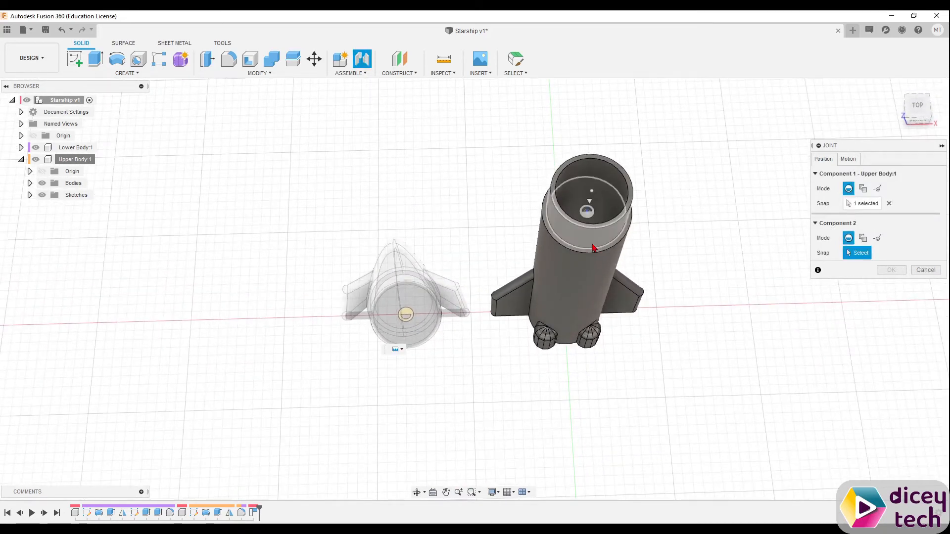
pyautogui.click(594, 247)
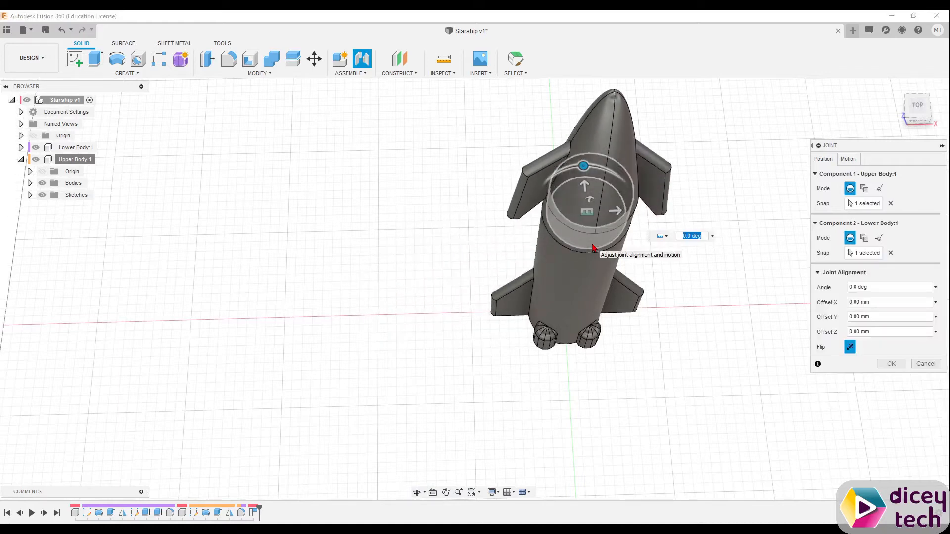
pyautogui.keyDown('shift'); pyautogui.moveTo(485, 327); pyautogui.dragTo(597, 186, button='middle'); pyautogui.keyUp('shift')
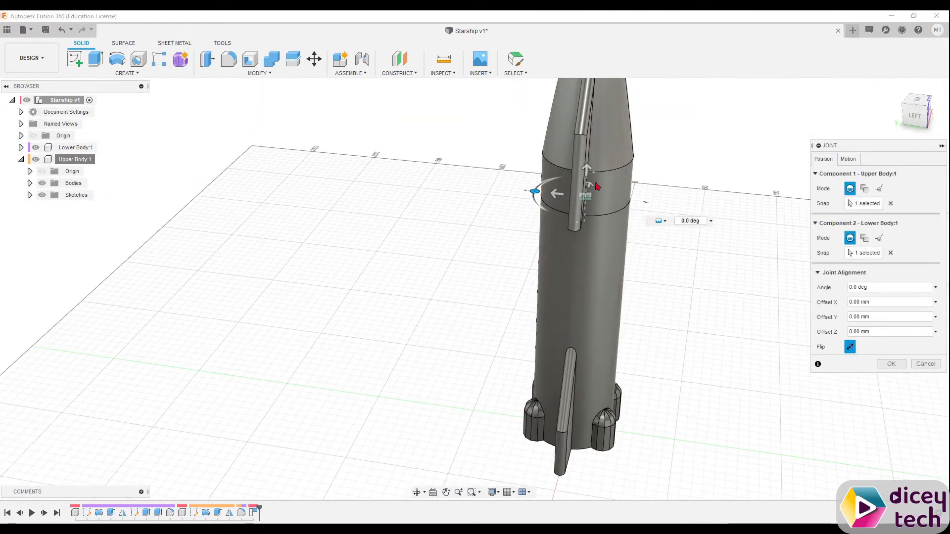
pyautogui.keyDown('shift'); pyautogui.moveTo(655, 306); pyautogui.dragTo(450, 362, button='middle'); pyautogui.keyUp('shift')
# Set the joint's motion type to Slider, keep all alignment offsets at 0 mm, and create the joint.
pyautogui.click(847, 159)
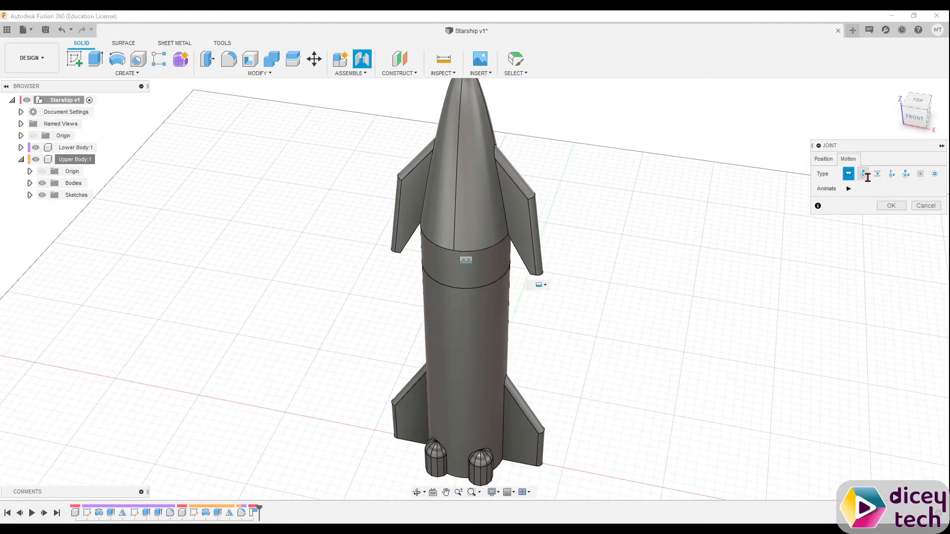
pyautogui.click(876, 173)
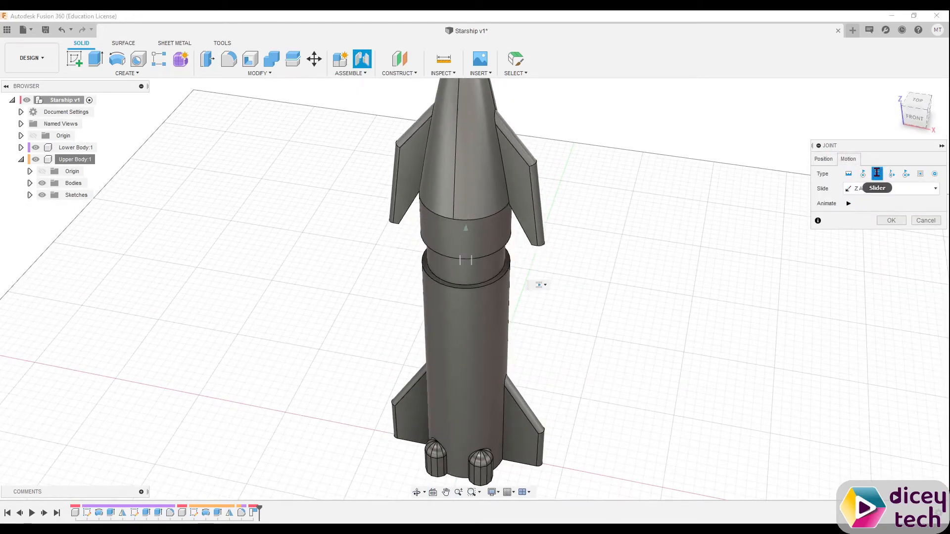
pyautogui.click(825, 159)
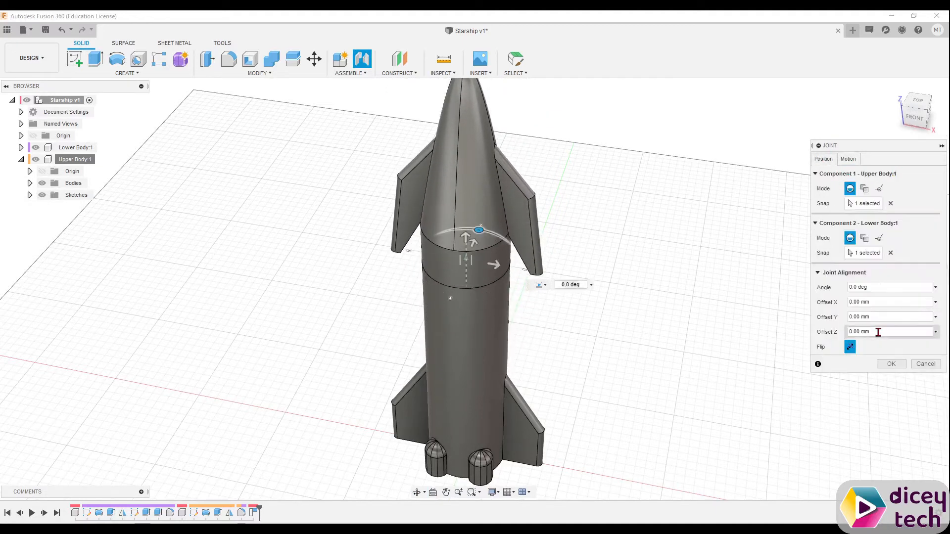
pyautogui.click(891, 364)
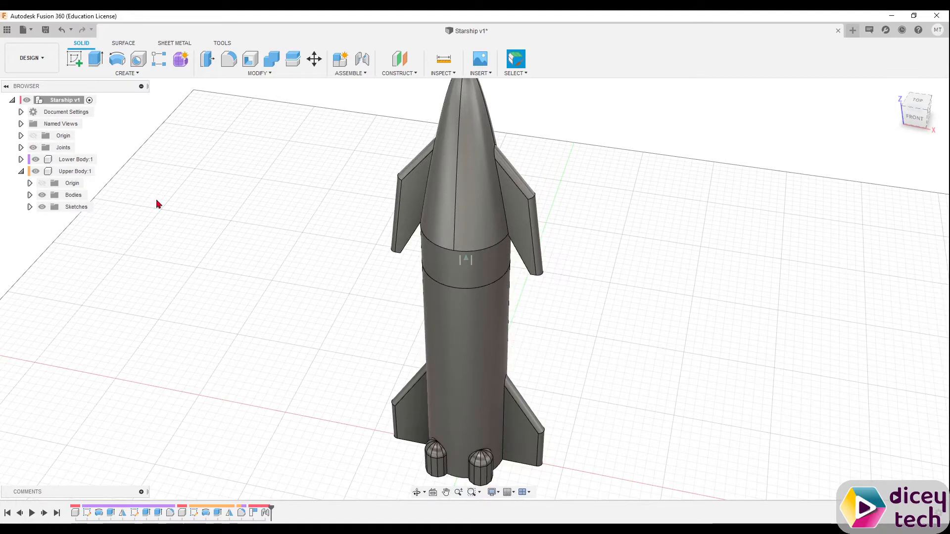
# Limit the slider joint's travel to a minimum of 0 mm and a maximum of 60 mm, with rest at 0 mm.
pyautogui.click(21, 148)
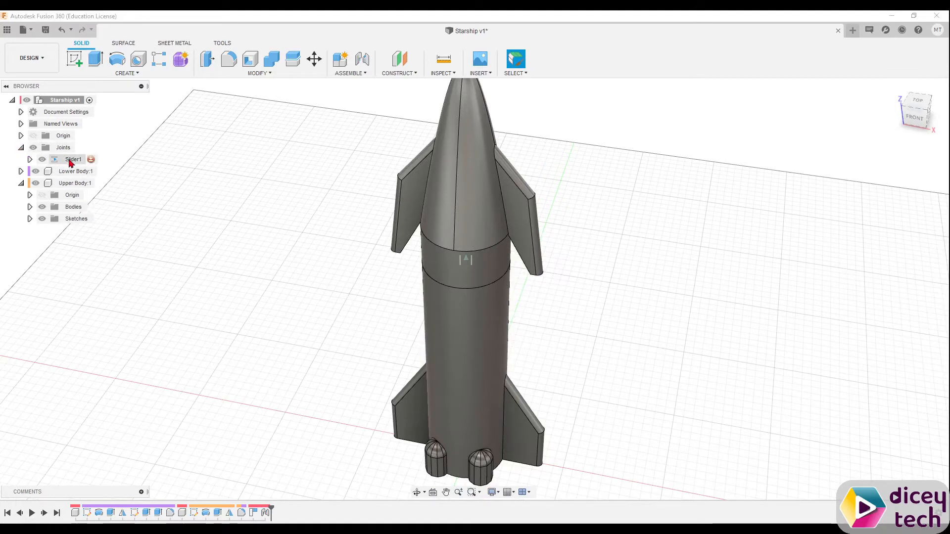
pyautogui.rightClick(68, 162)
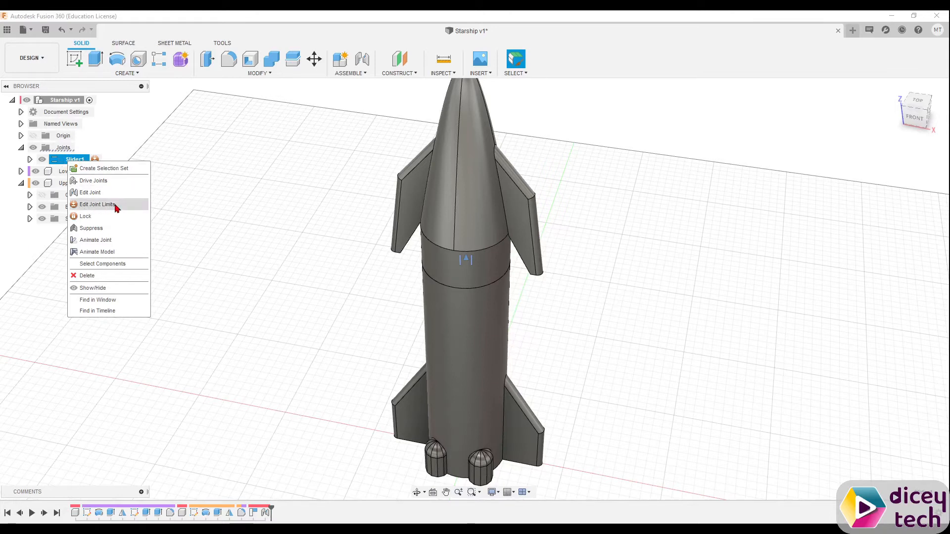
pyautogui.click(98, 204)
pyautogui.keyDown('shift'); pyautogui.moveTo(265, 354); pyautogui.dragTo(301, 346, button='middle'); pyautogui.keyUp('shift')
pyautogui.click(864, 174)
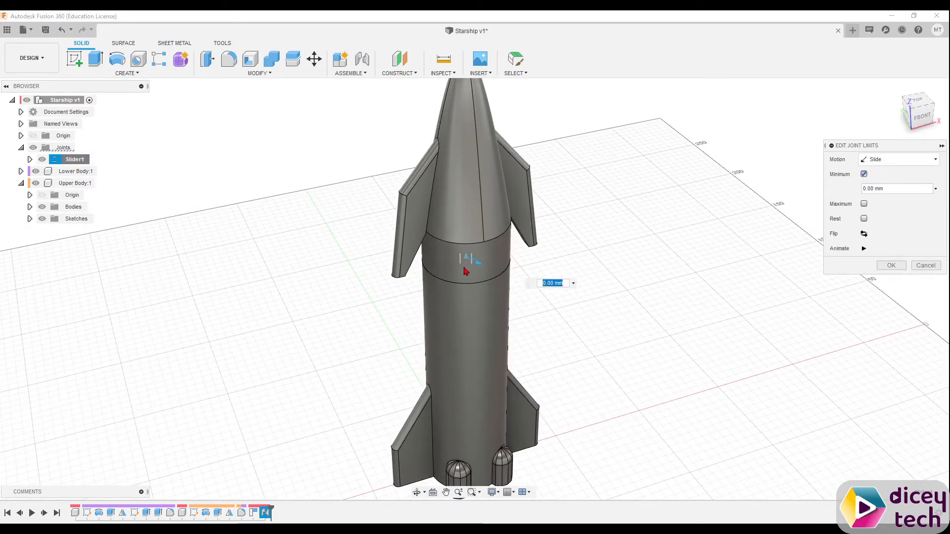
pyautogui.click(864, 204)
pyautogui.moveTo(478, 258); pyautogui.dragTo(479, 132)
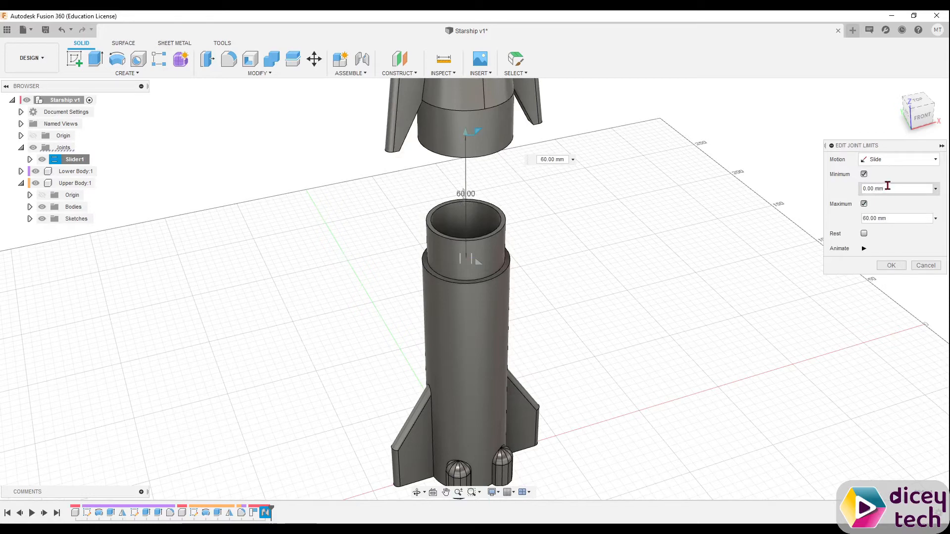
pyautogui.click(864, 234)
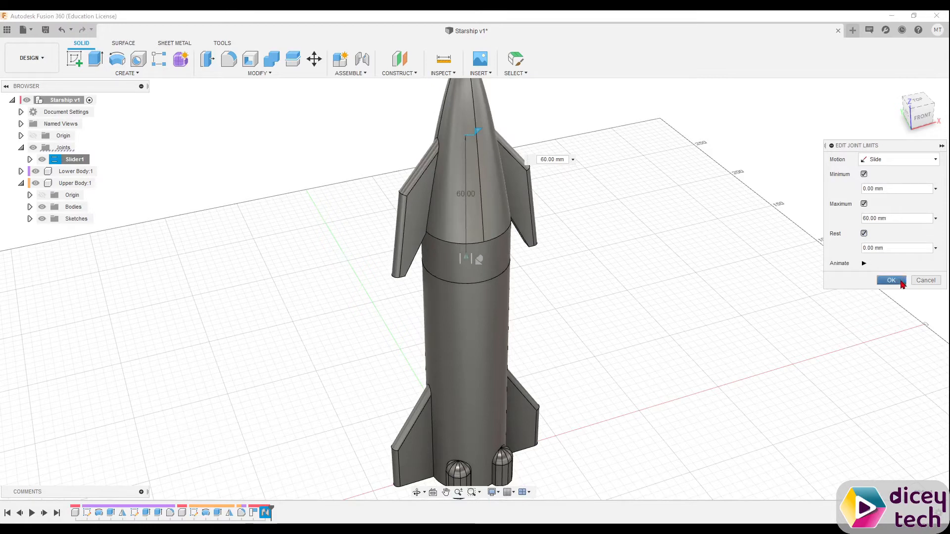
pyautogui.click(890, 280)
# Ground the Lower Body component so it stays fixed in place.
pyautogui.scroll(-2, 875, 277)
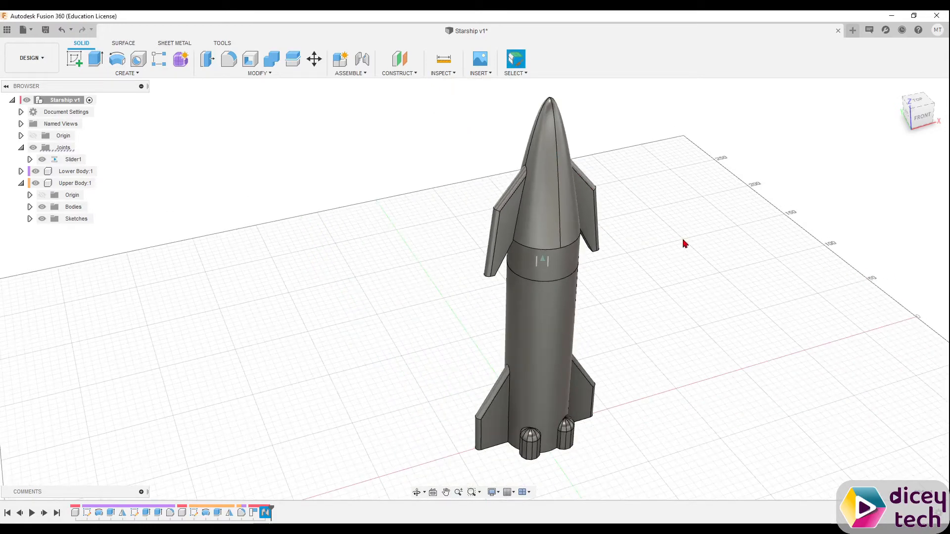
pyautogui.click(78, 172)
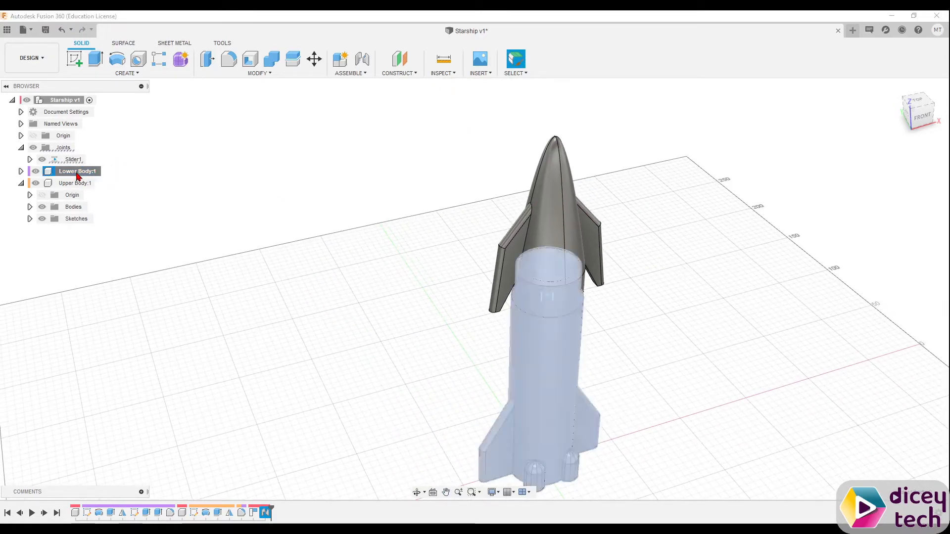
pyautogui.rightClick(78, 174)
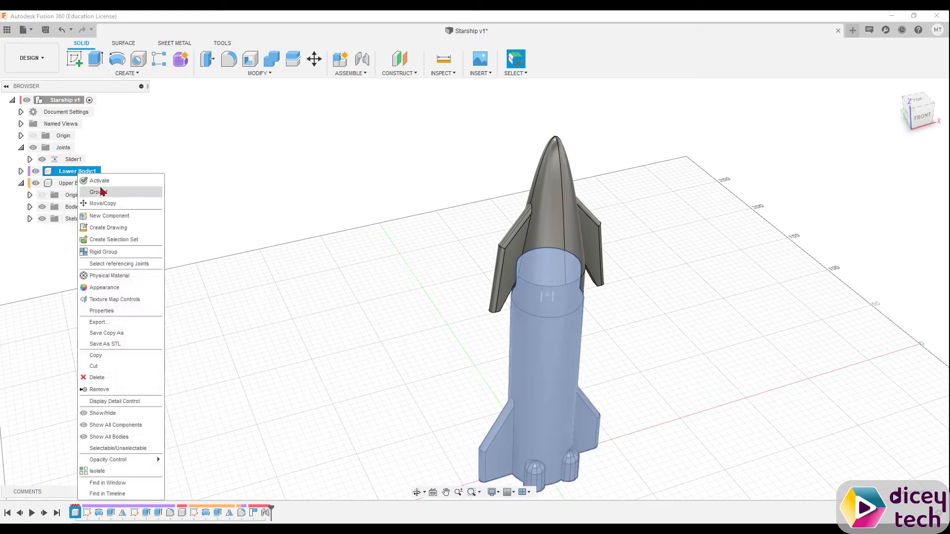
pyautogui.click(103, 192)
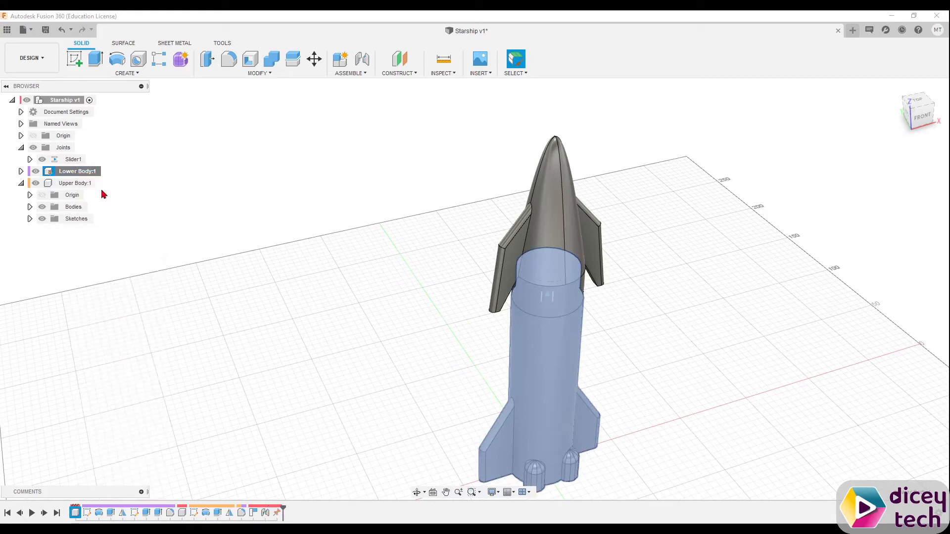
pyautogui.click(703, 377)
# Test the slider joint by pulling the Upper Body along its axis away from the Lower Body.
pyautogui.moveTo(695, 385); pyautogui.dragTo(616, 369, button='middle')
pyautogui.moveTo(470, 290); pyautogui.dragTo(475, 270)
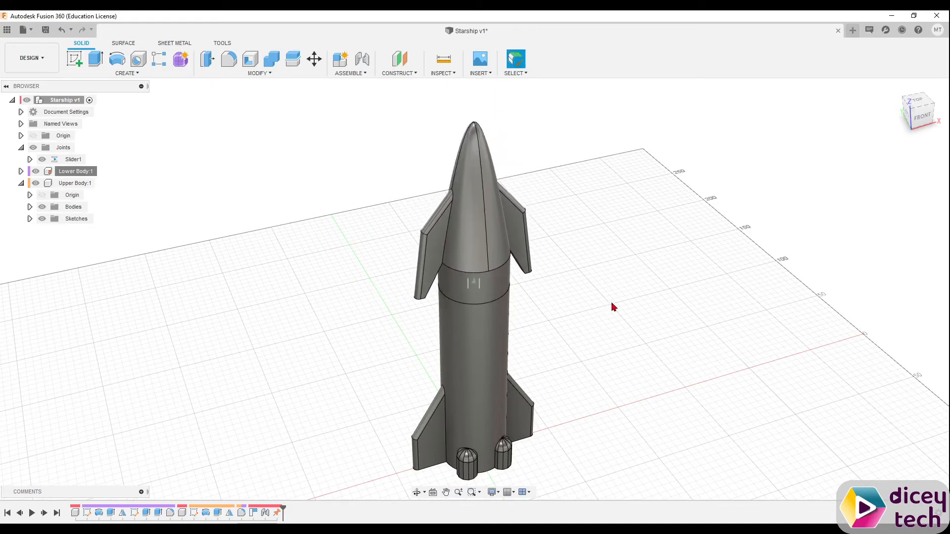
# Apply the Paint - Enamel Glossy (Grey) appearance to the rocket's upper and lower bodies, and view the Starship reference photo.
pyautogui.press('a')
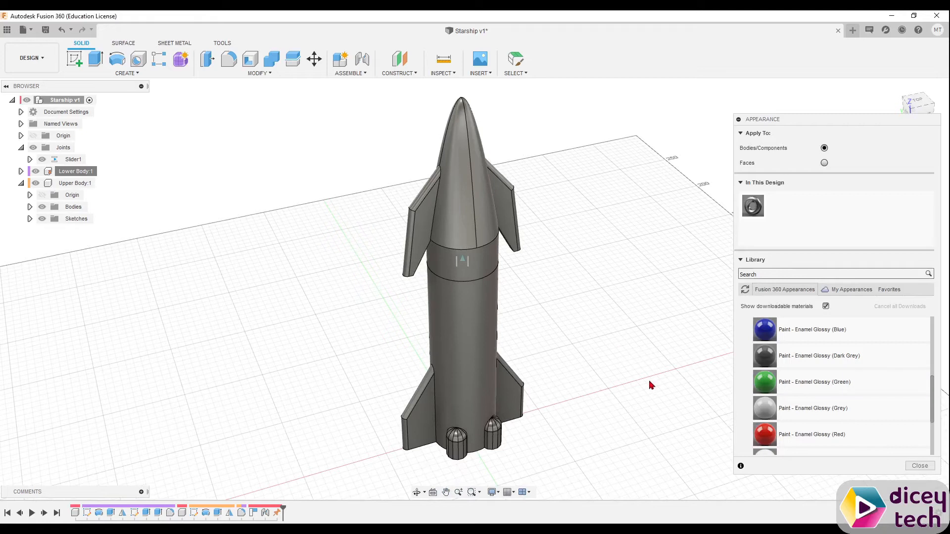
pyautogui.moveTo(814, 406)
pyautogui.mouseDown()
pyautogui.moveTo(471, 322)
pyautogui.moveTo(558, 272)
pyautogui.moveTo(474, 221)
pyautogui.mouseUp()
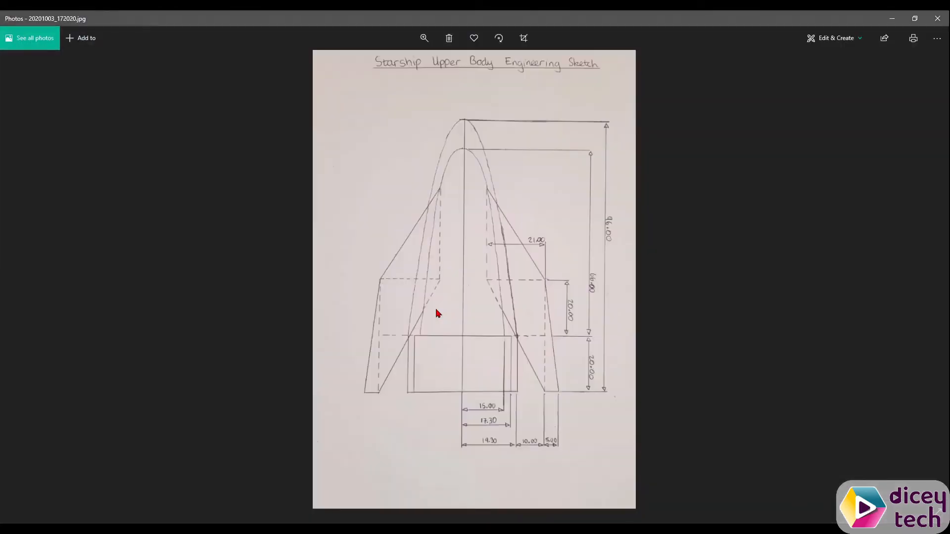
pyautogui.scroll(-2, 437, 308)
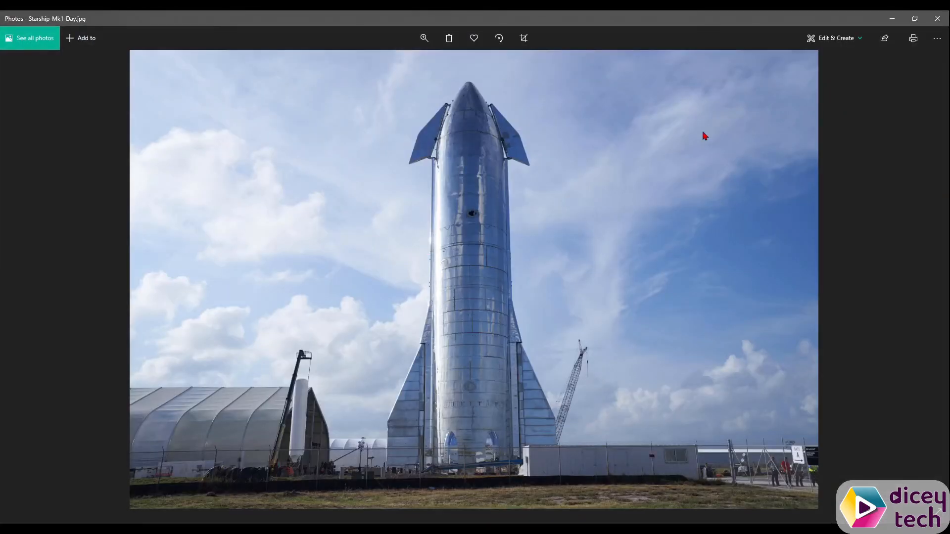
pyautogui.click(892, 19)
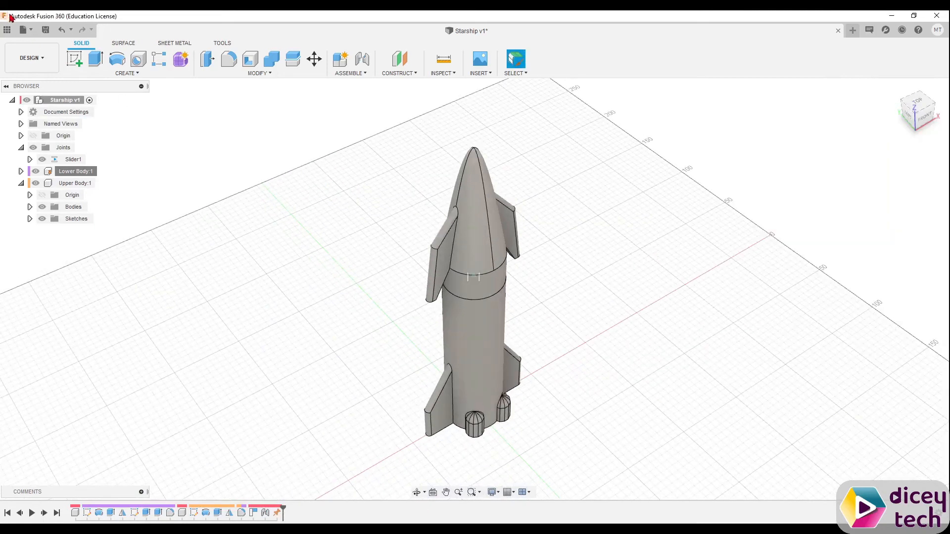
# Save the painted and jointed Starship design as a new version.
pyautogui.click(45, 29)
pyautogui.click(472, 289)
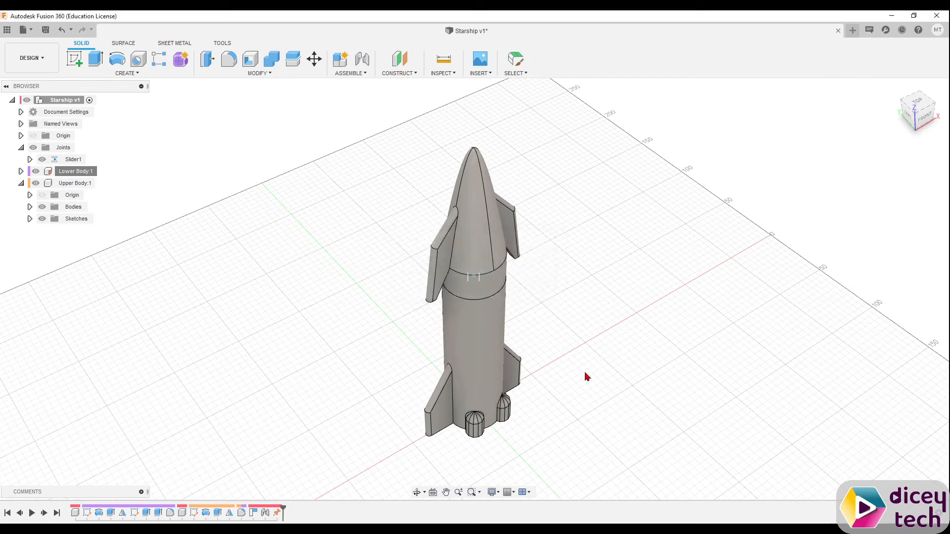
# Export the whole Starship as binary STL with one file per body and High refinement, saving Starship v2.stl in the Starship desktop folder.
pyautogui.moveTo(586, 400); pyautogui.dragTo(551, 371, button='middle')
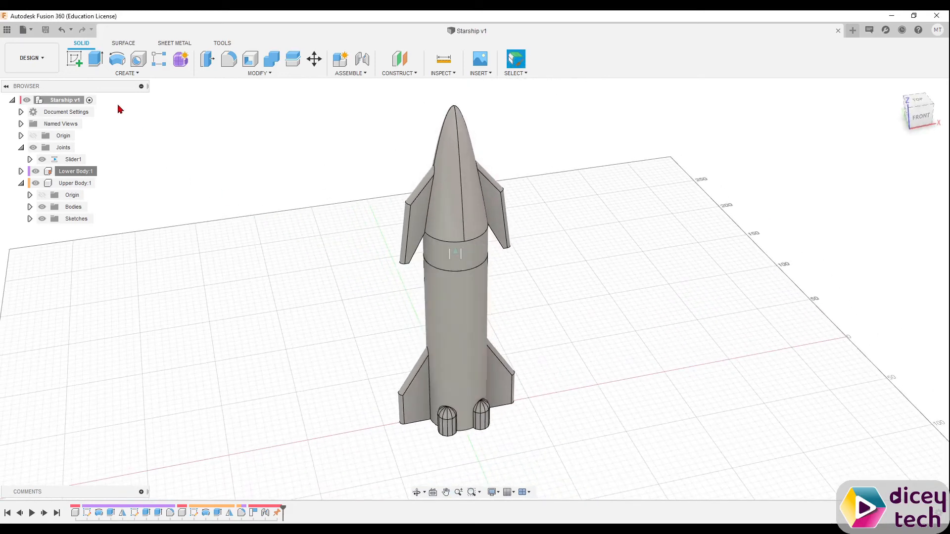
pyautogui.rightClick(58, 103)
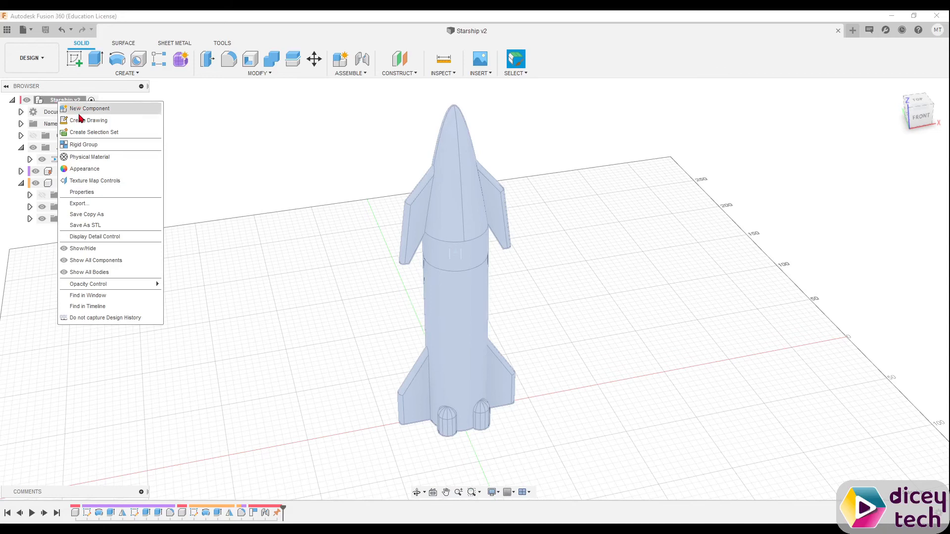
pyautogui.click(109, 226)
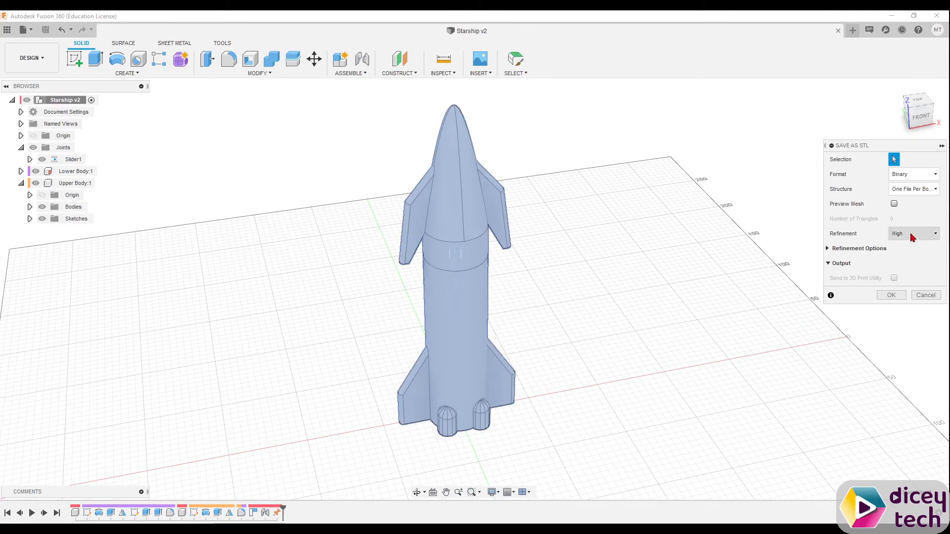
pyautogui.click(915, 191)
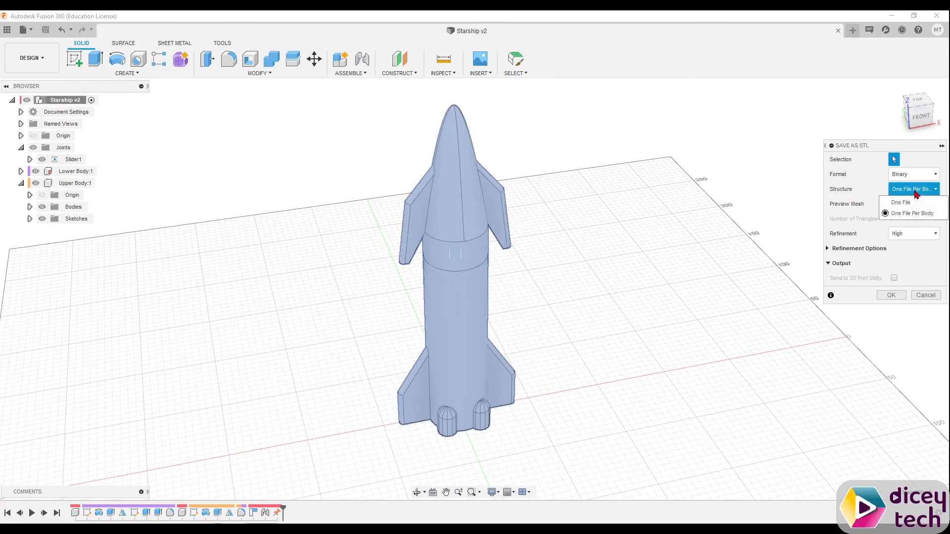
pyautogui.click(924, 216)
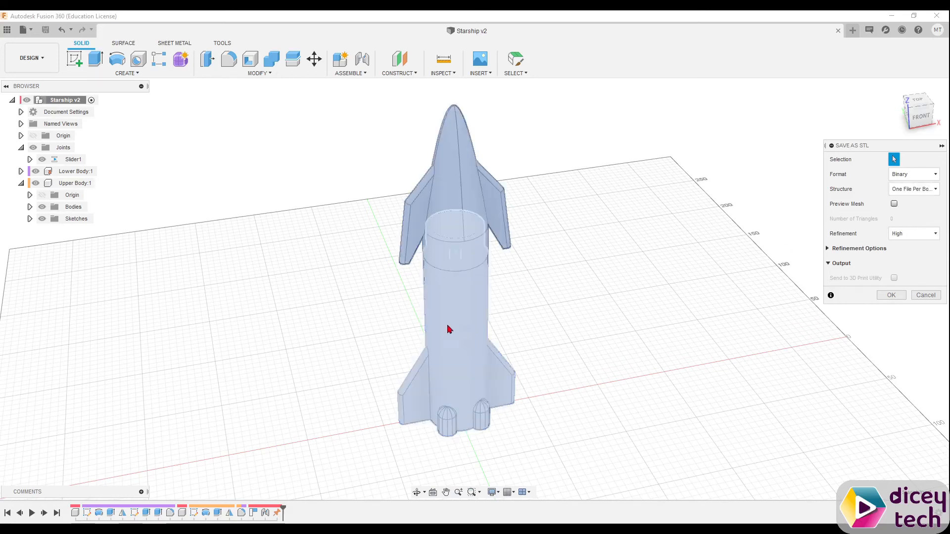
pyautogui.click(891, 295)
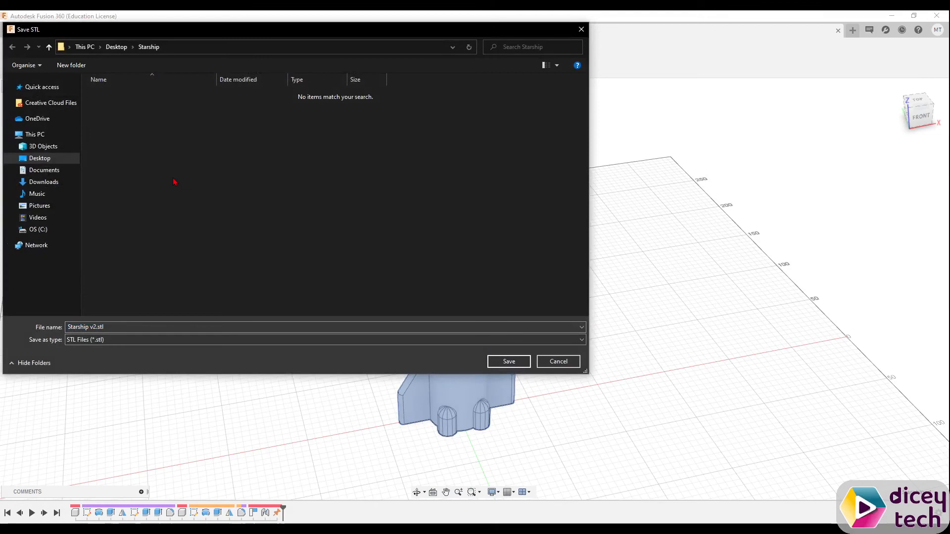
pyautogui.click(510, 362)
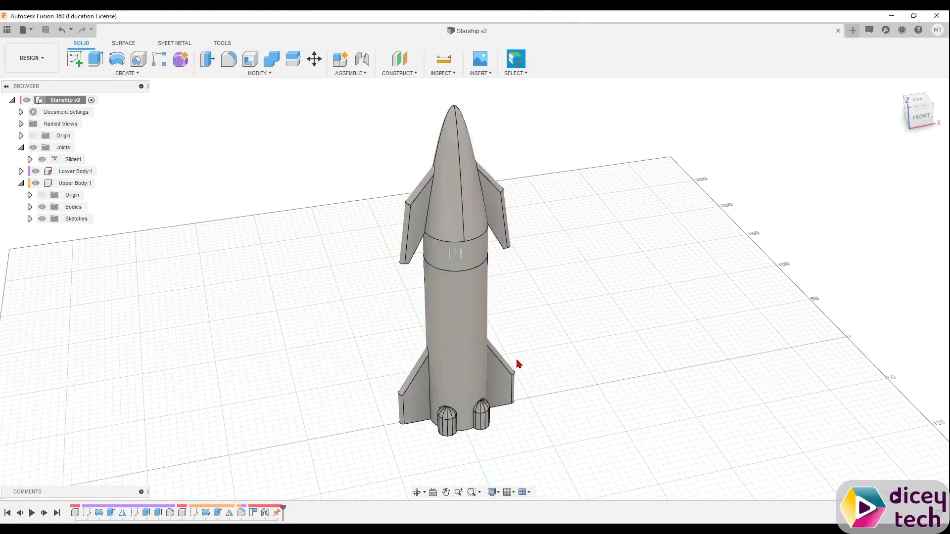